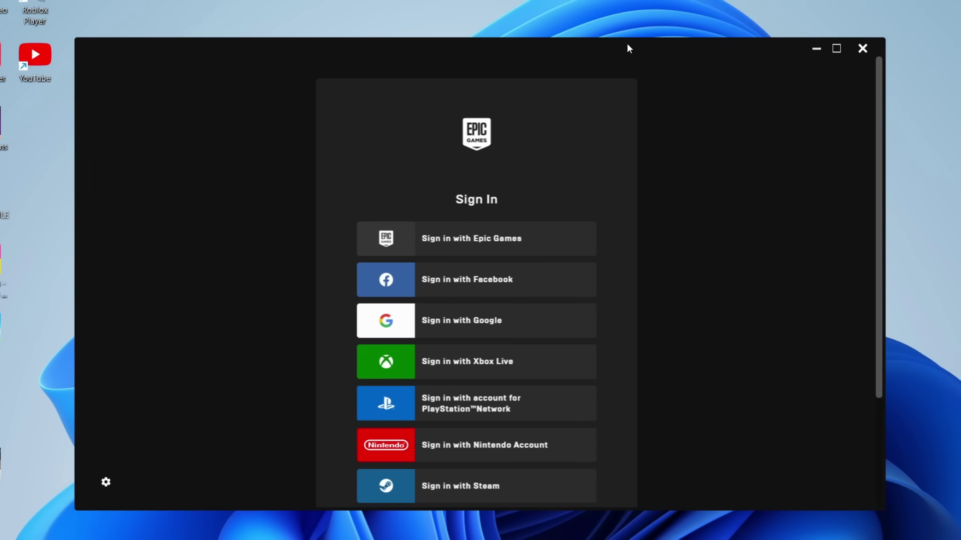
# - Close the Epic Games Launcher sign-in window and open the appdata folder through the Windows Run dialog
pyautogui.click(862, 48)
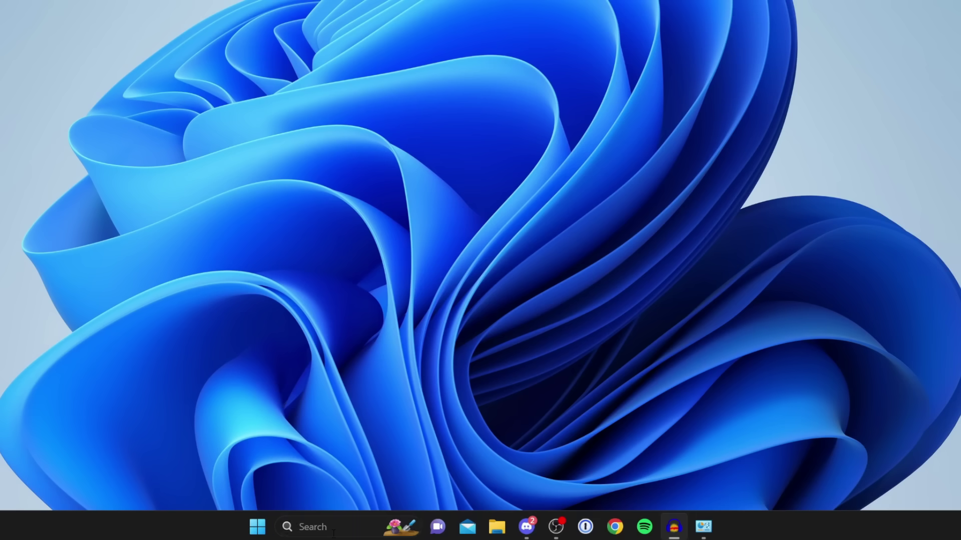
pyautogui.click(376, 532)
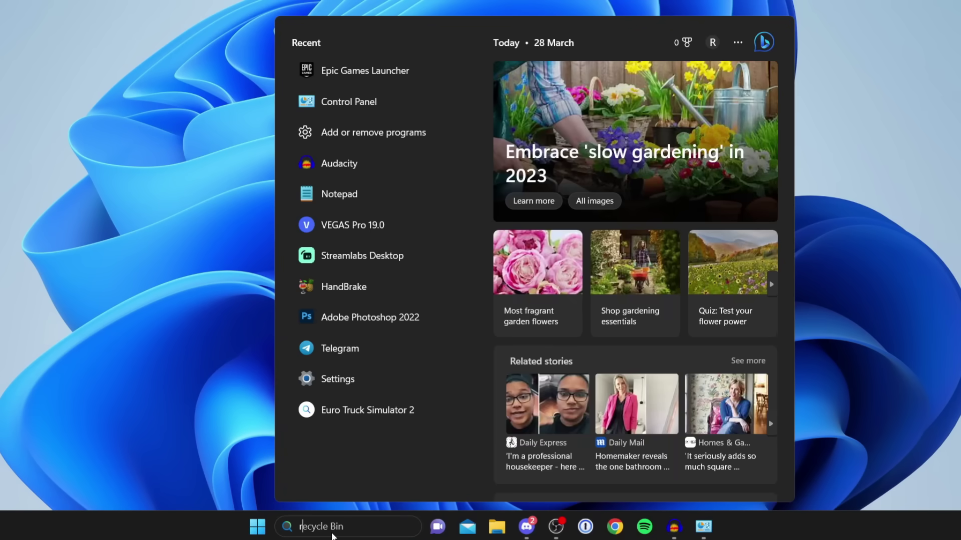
pyautogui.write('run')
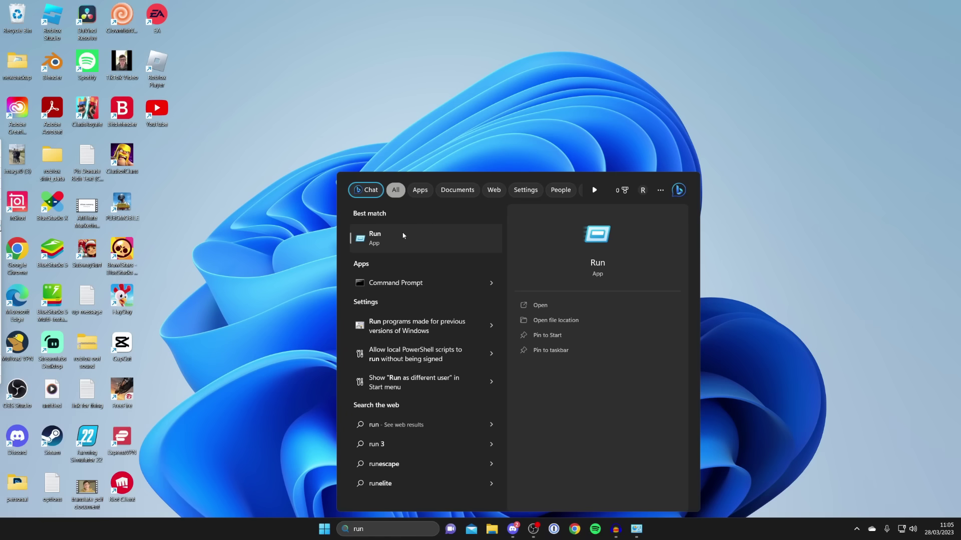
pyautogui.click(345, 111)
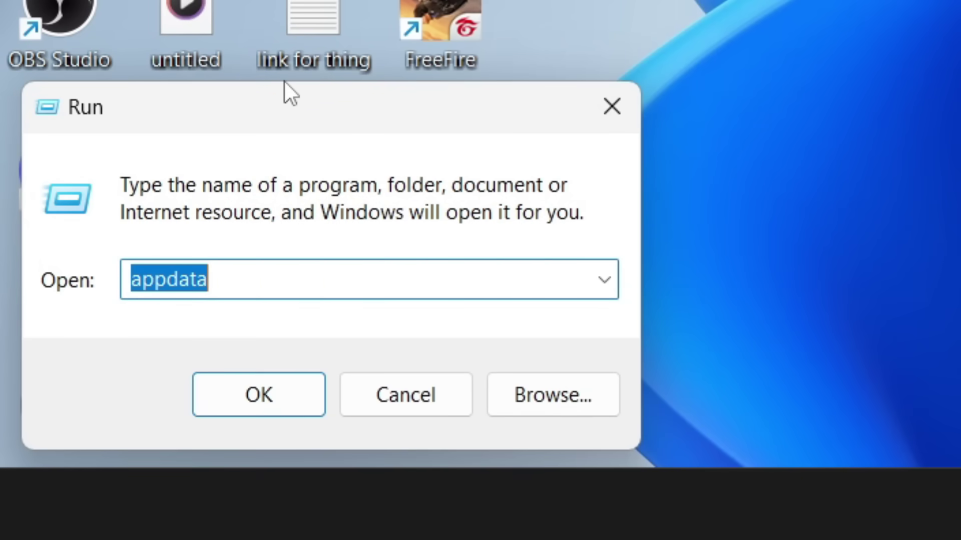
pyautogui.click(219, 275)
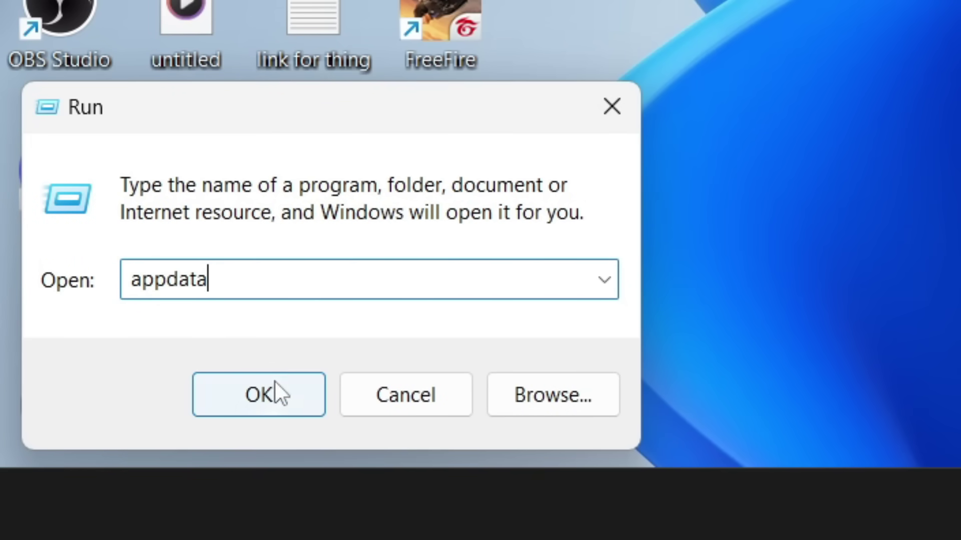
pyautogui.click(268, 405)
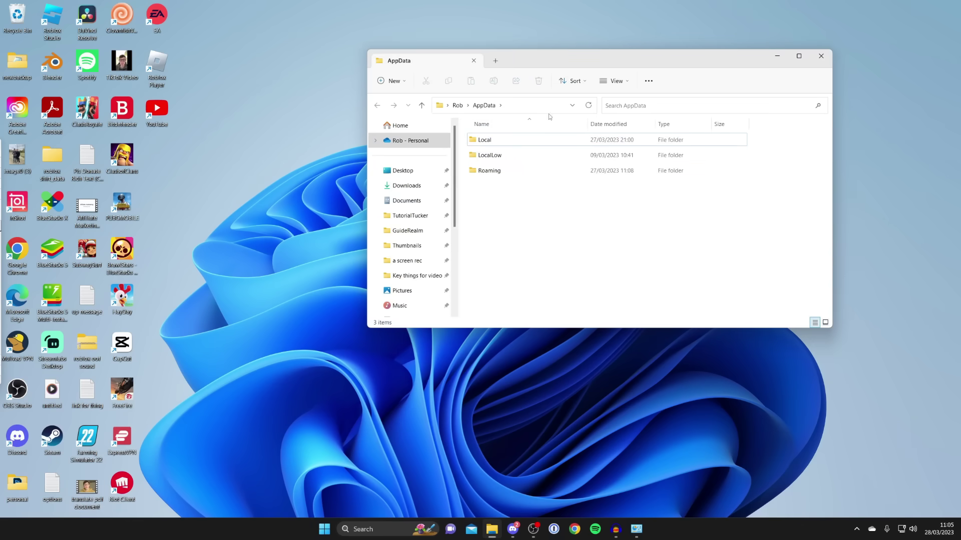
# - Go into the Local folder of AppData and delete the EpicGamesLauncher folder
pyautogui.moveTo(538, 60); pyautogui.dragTo(438, 101)
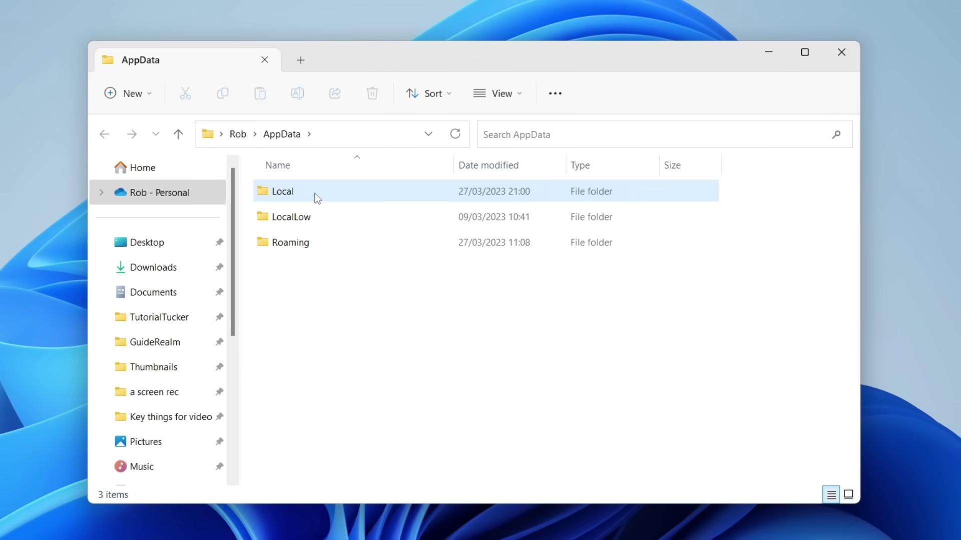
pyautogui.doubleClick(315, 193)
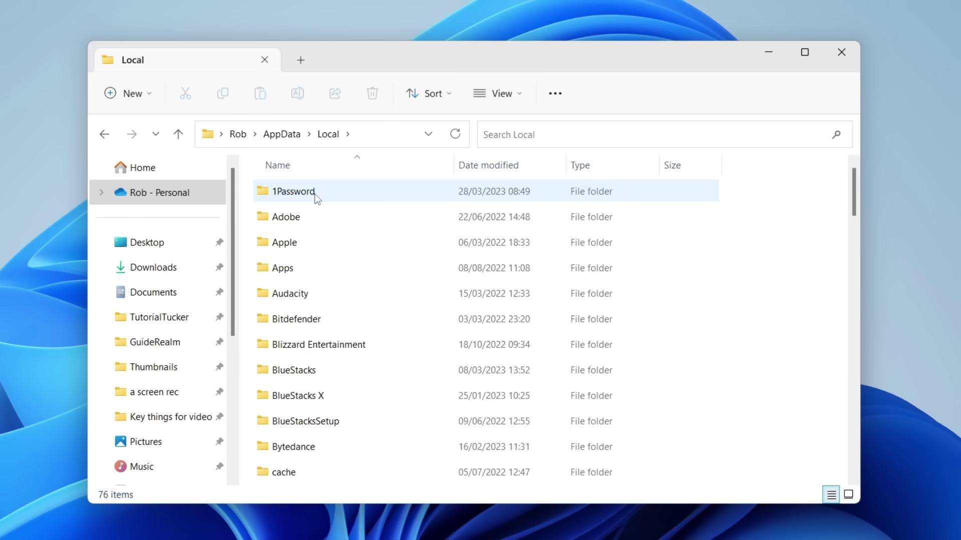
pyautogui.scroll(-5, 315, 197)
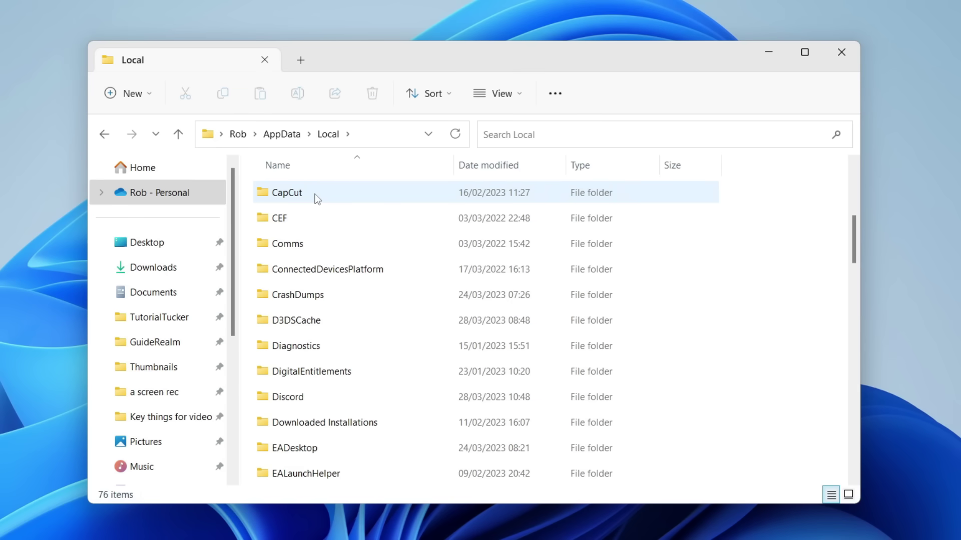
pyautogui.scroll(-2, 317, 199)
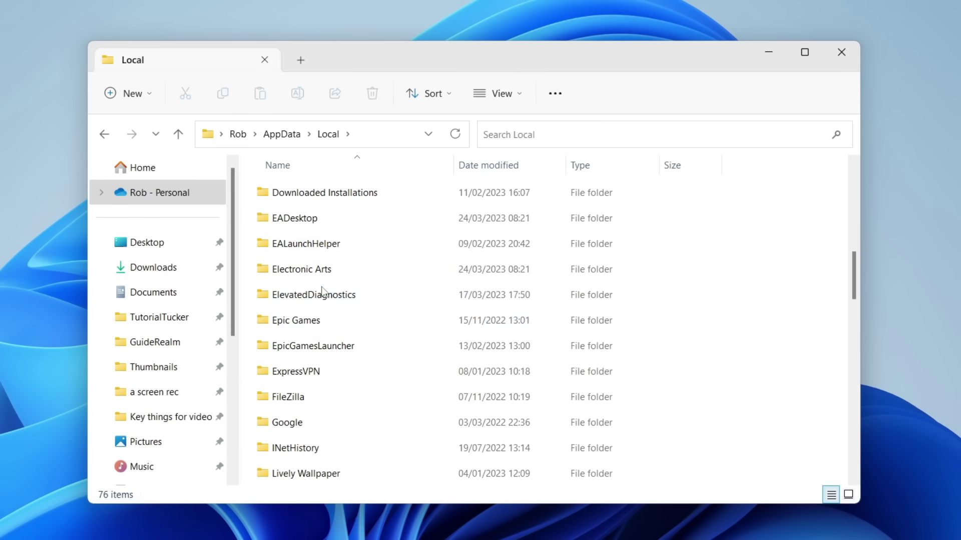
pyautogui.click(316, 345)
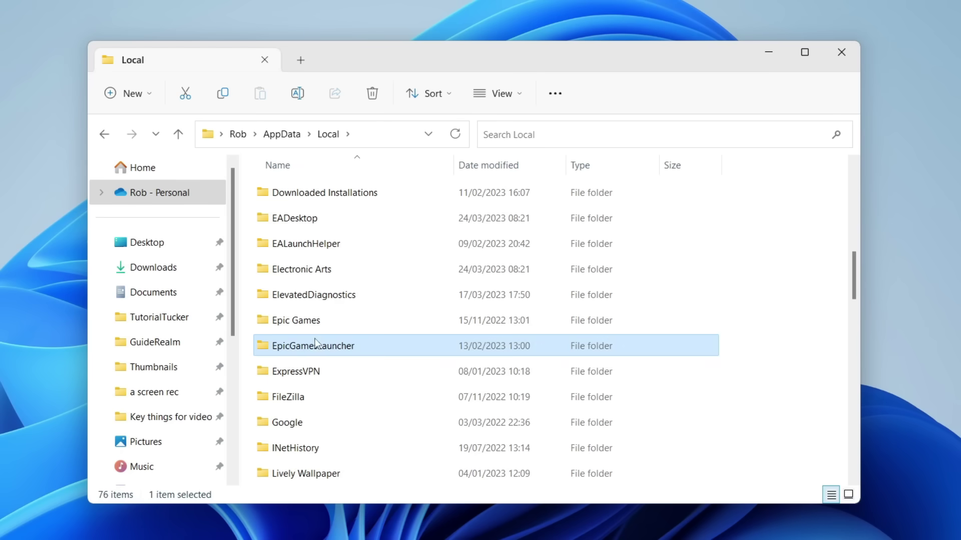
pyautogui.click(344, 316)
pyautogui.scroll(1, 360, 325)
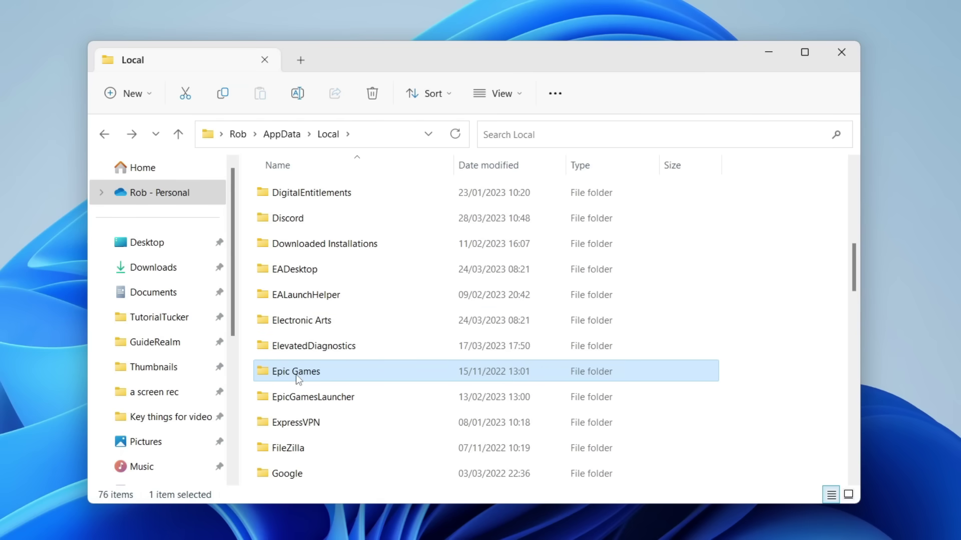
pyautogui.click(329, 400)
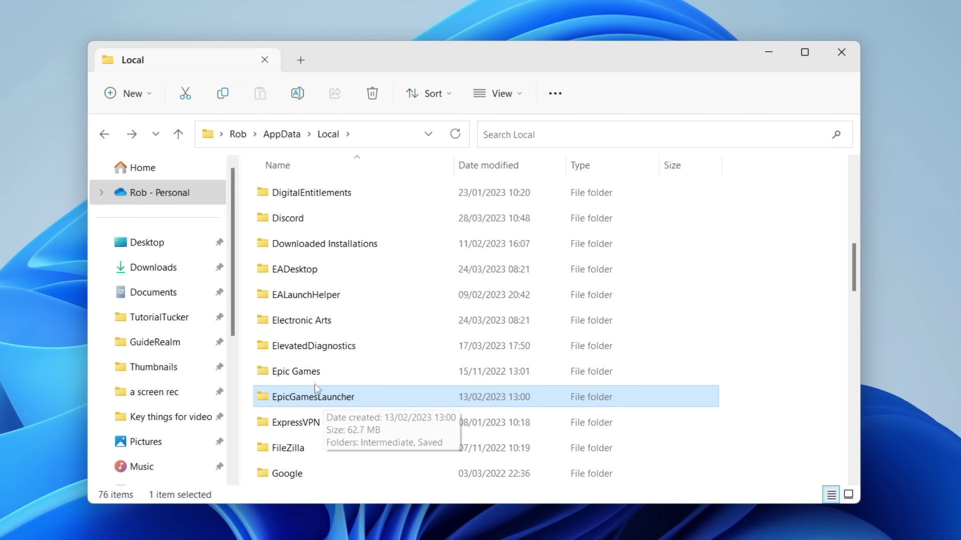
pyautogui.press('Delete')
# - Delete the Epic Games folder from the AppData Local folder
pyautogui.click(321, 372)
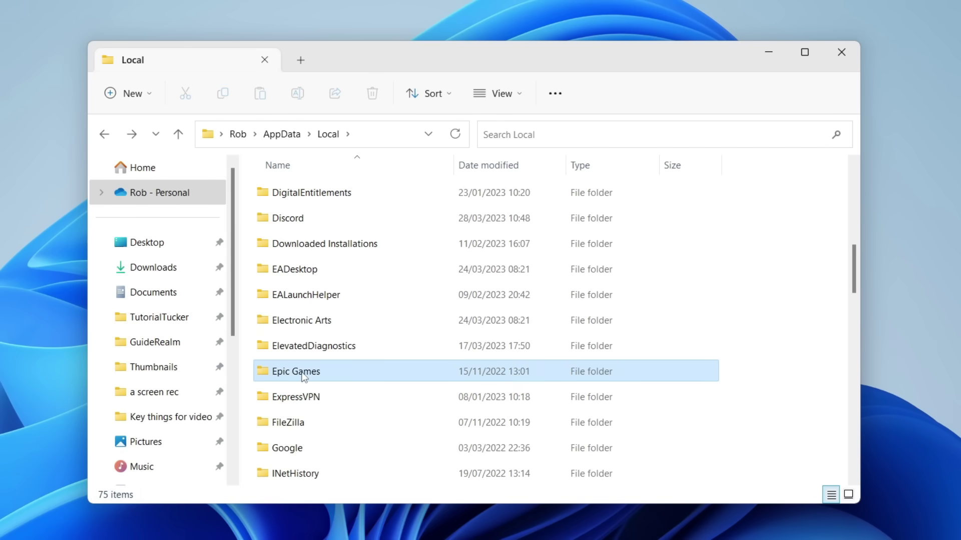
pyautogui.rightClick(310, 368)
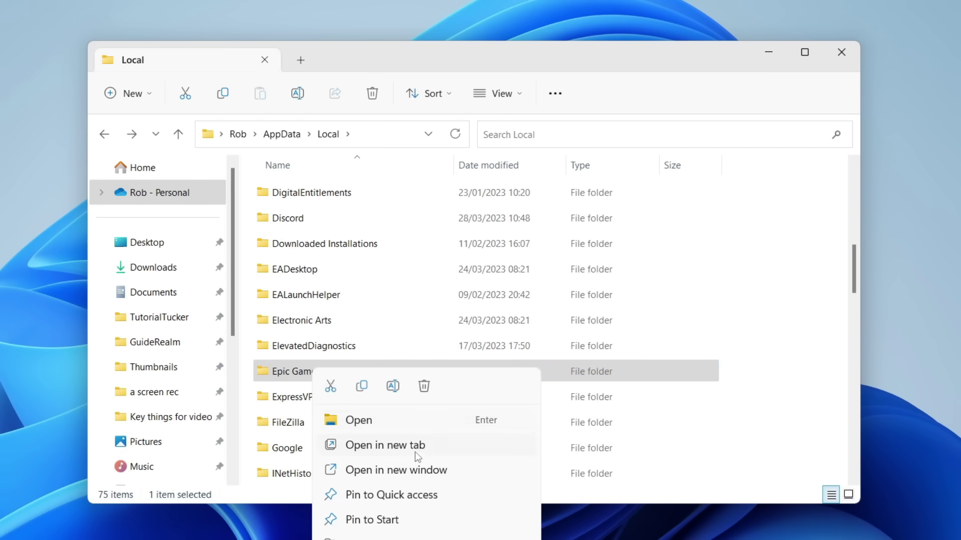
pyautogui.click(424, 386)
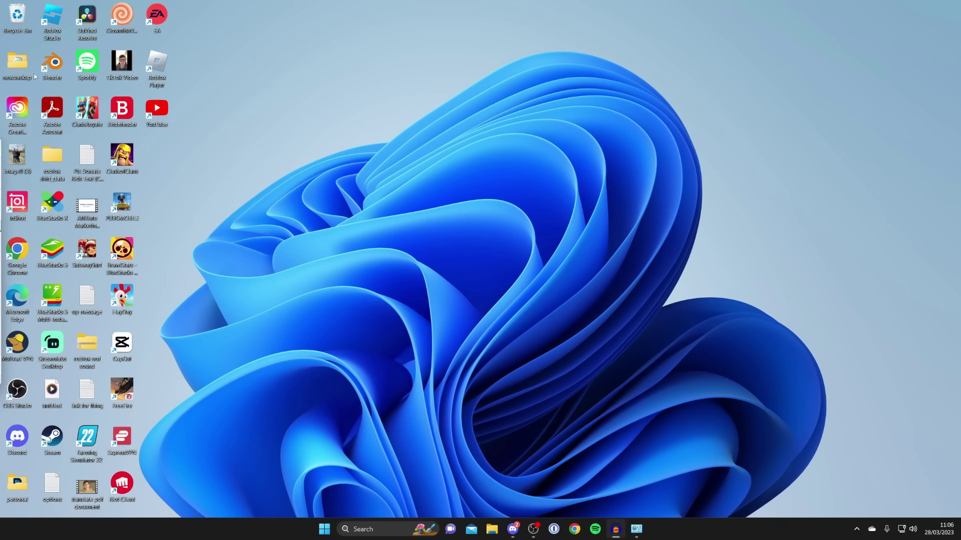
# - Permanently delete the Epic Games and EpicGamesLauncher folders from the Recycle Bin, and close its window
pyautogui.doubleClick(17, 15)
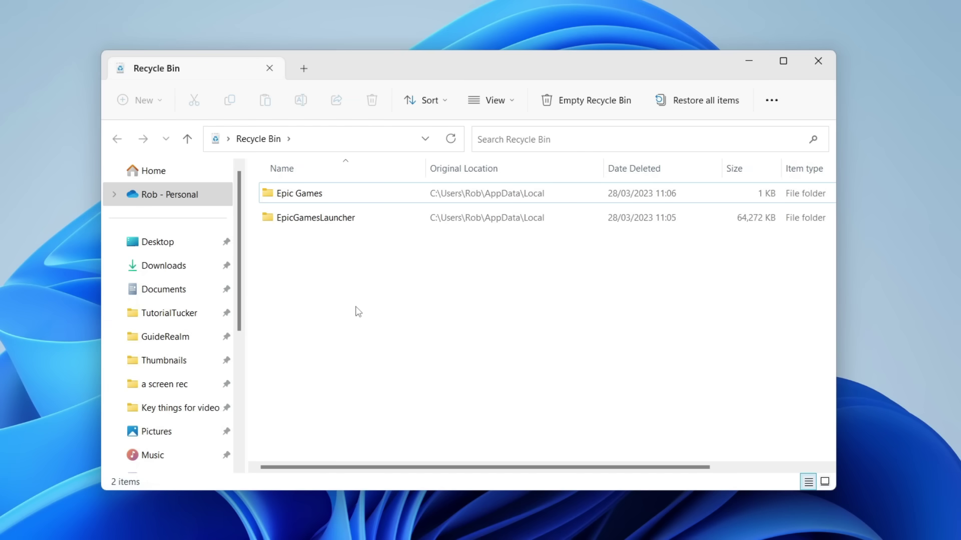
pyautogui.moveTo(427, 255); pyautogui.dragTo(378, 178)
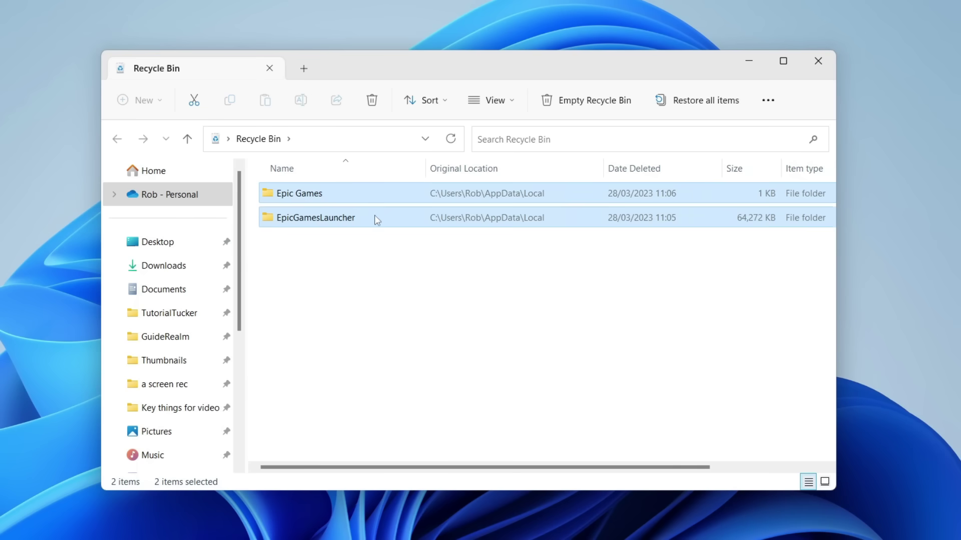
pyautogui.rightClick(361, 188)
pyautogui.click(408, 208)
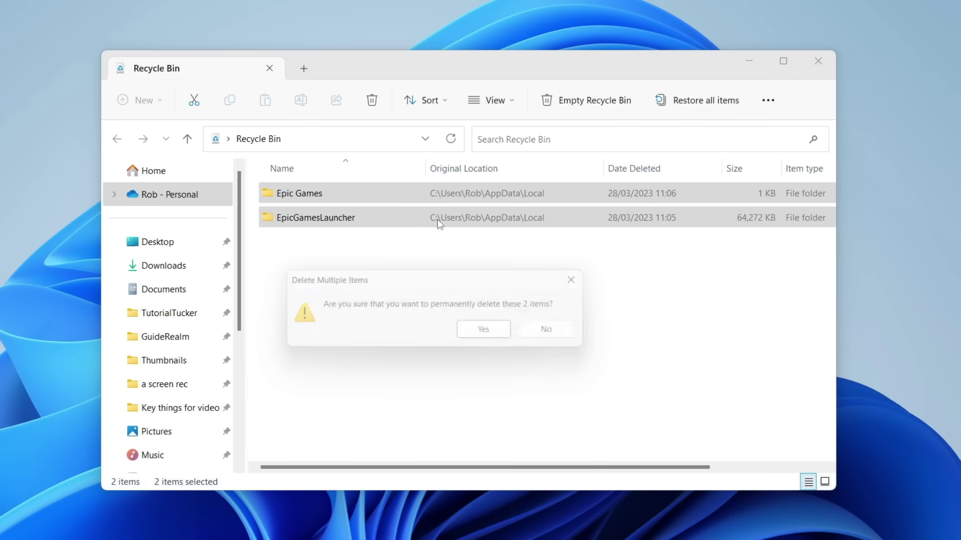
pyautogui.click(509, 338)
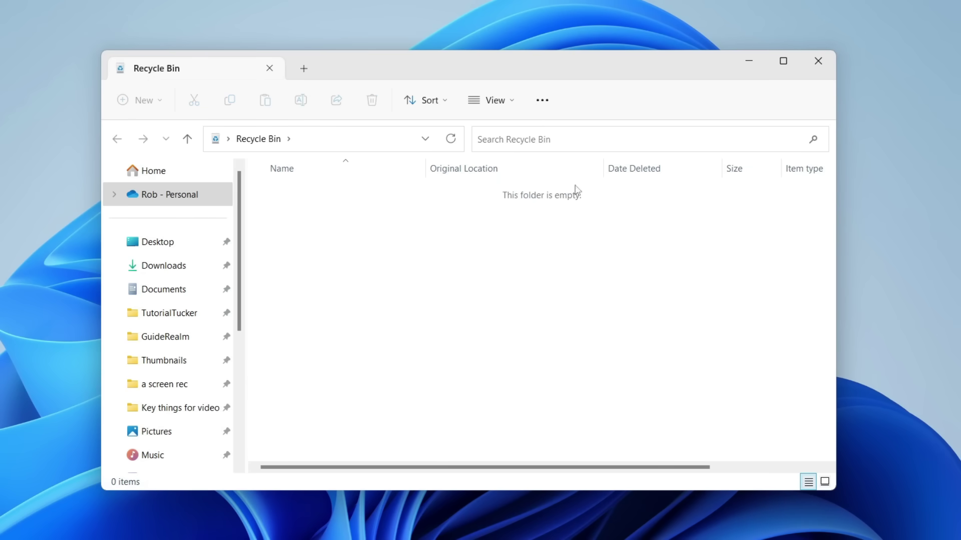
pyautogui.click(823, 62)
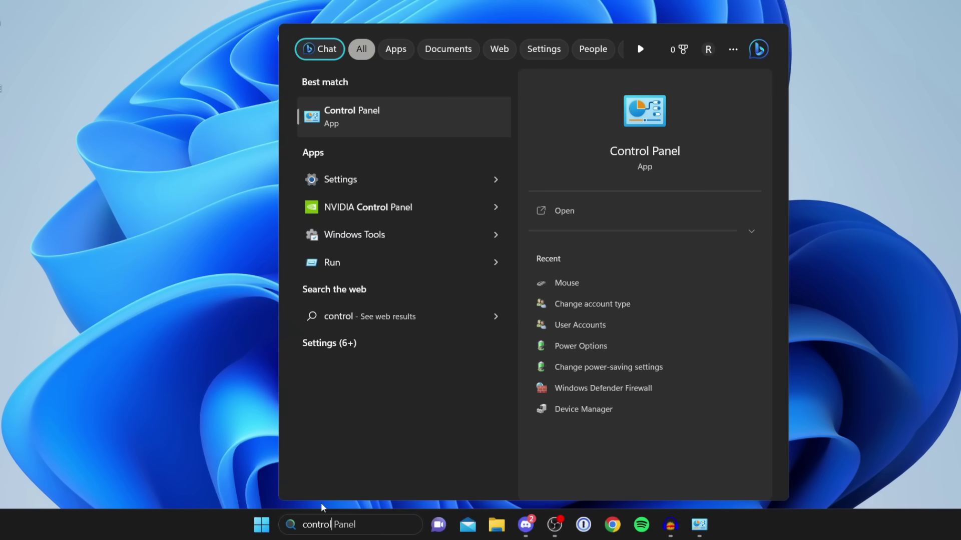
# - Open the Control Panel's list of programs to uninstall and filter it by "epic"
pyautogui.click(424, 116)
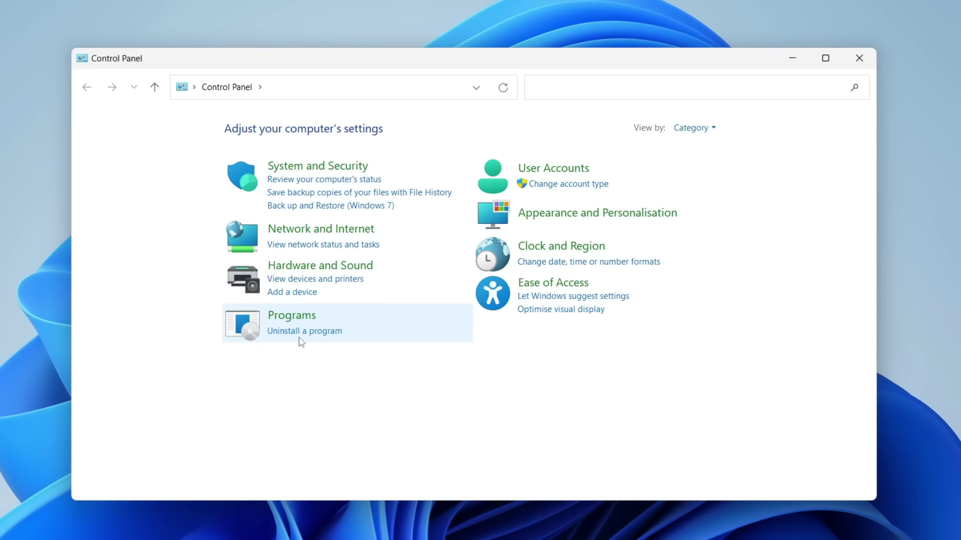
pyautogui.click(294, 331)
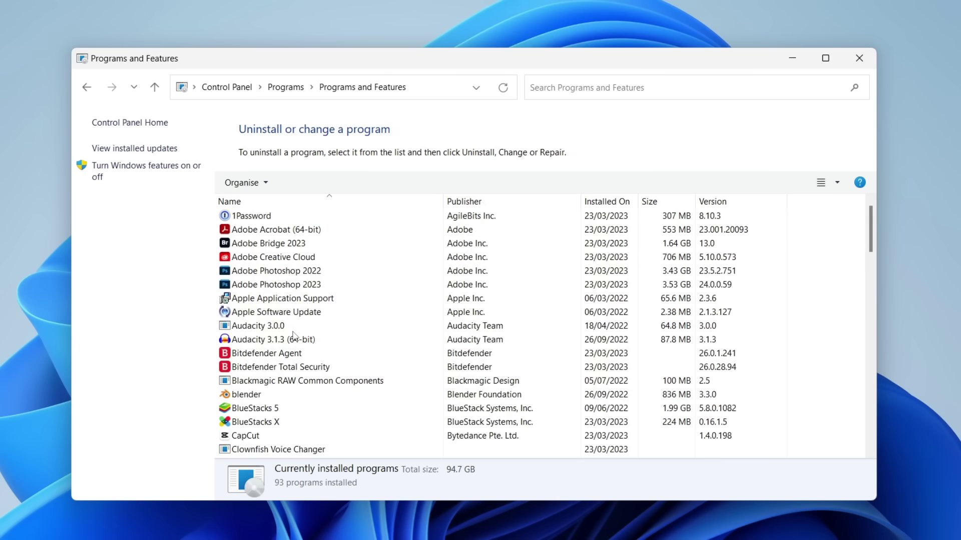
pyautogui.click(671, 87)
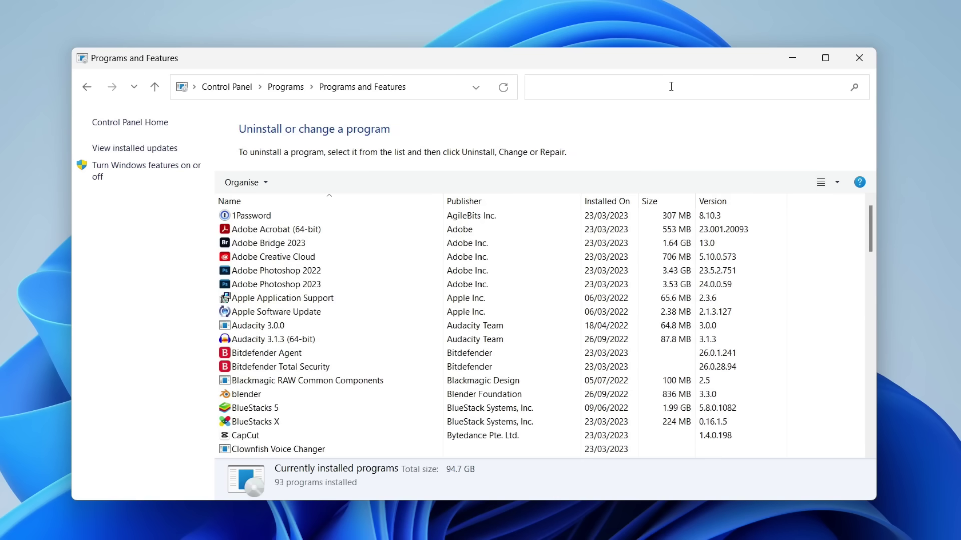
pyautogui.write('epic')
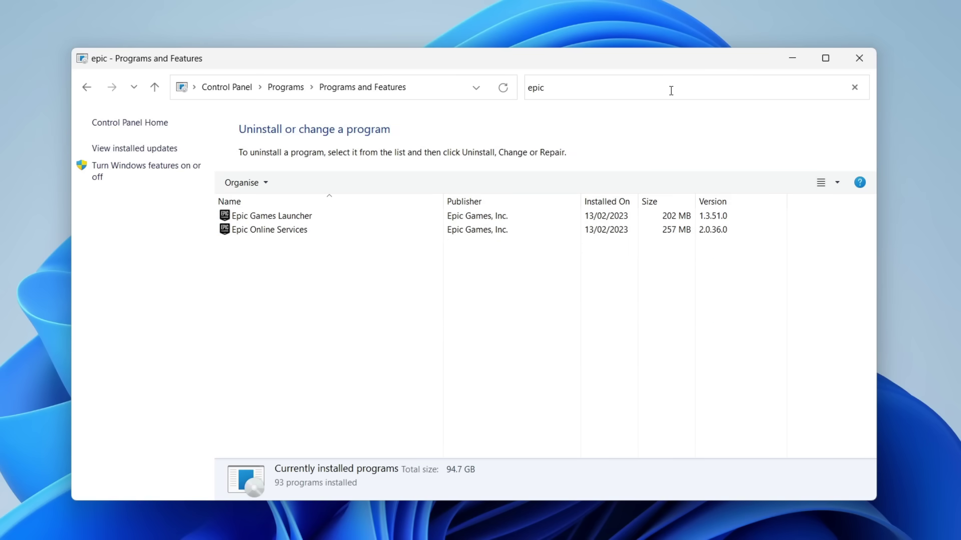
# - Start a repair of the Epic Games Launcher installation
pyautogui.click(320, 216)
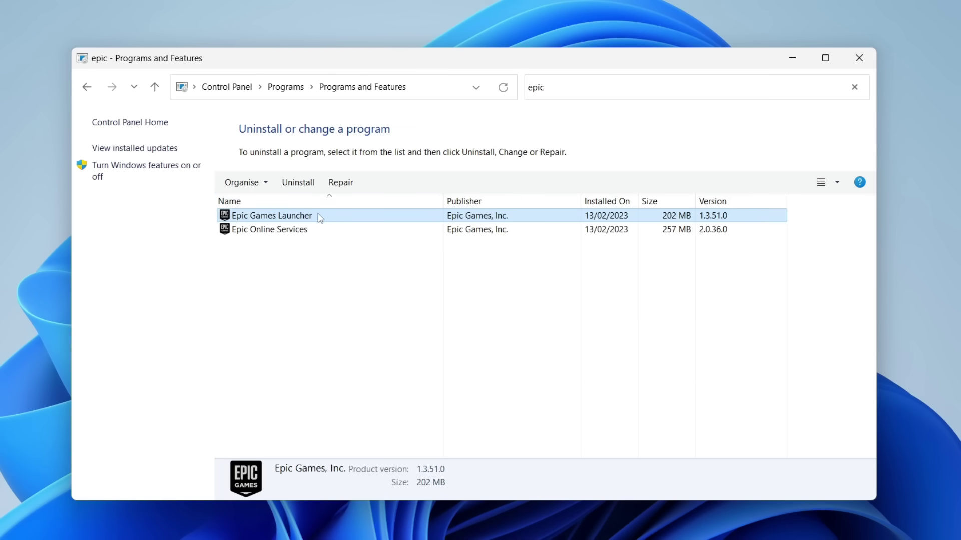
pyautogui.rightClick(296, 218)
pyautogui.click(313, 296)
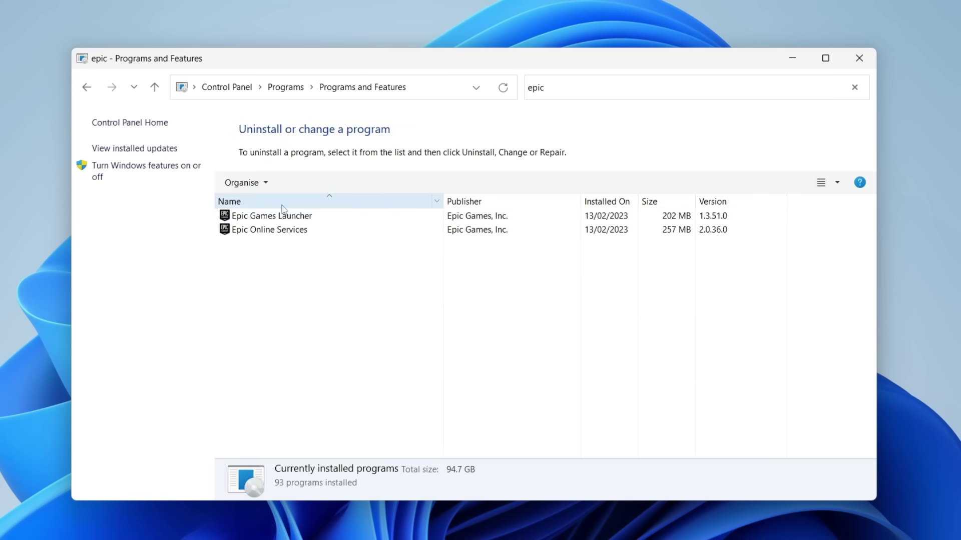
pyautogui.click(280, 230)
pyautogui.click(279, 217)
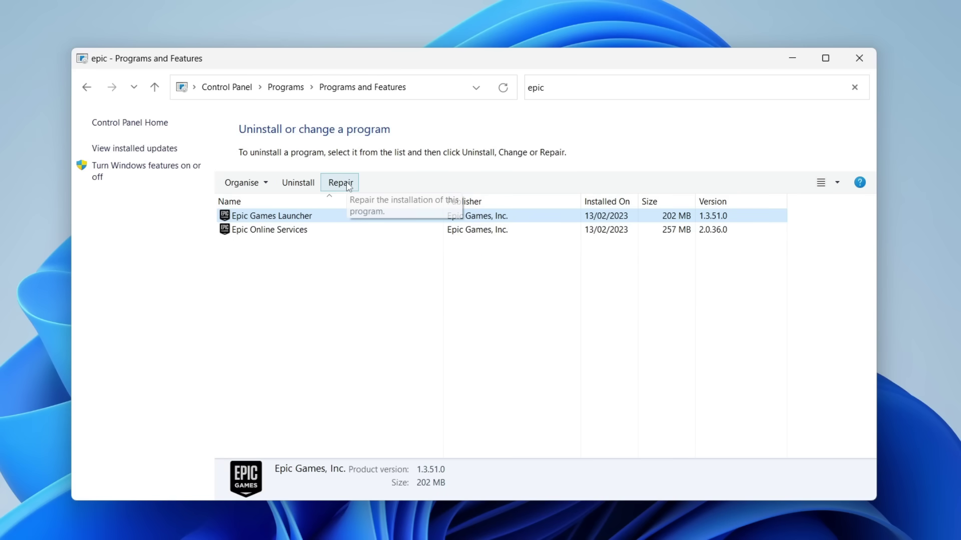
pyautogui.rightClick(301, 216)
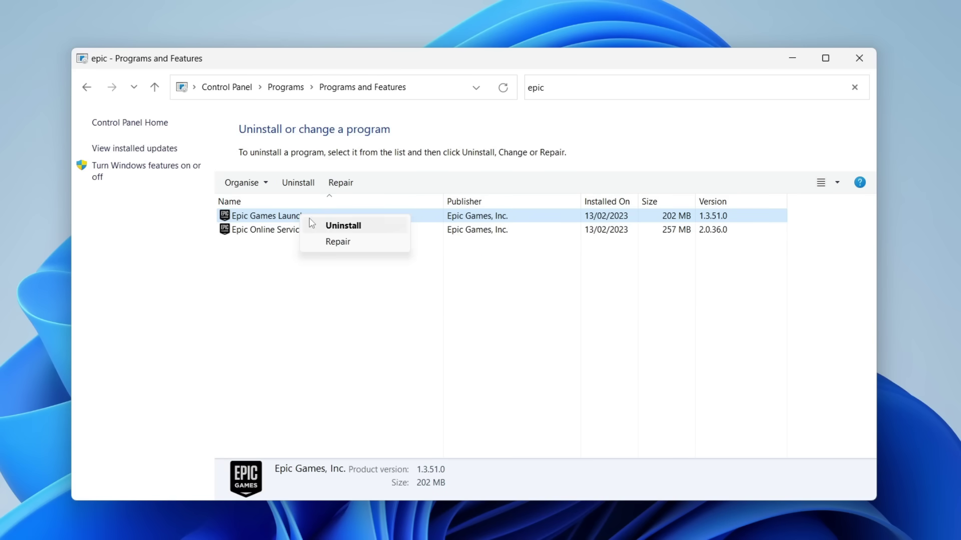
pyautogui.click(339, 242)
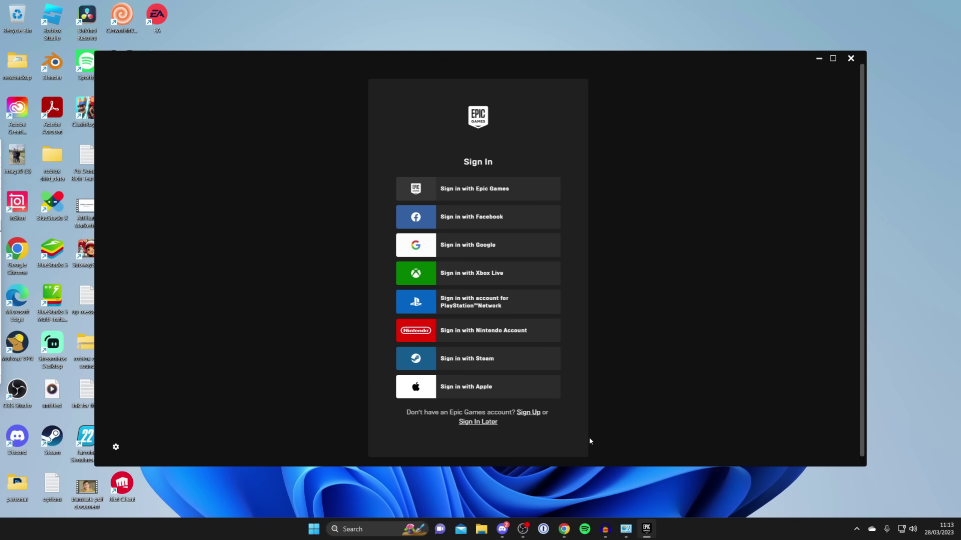
# - Switch to Chrome, search Google for "epic games status" and check the service statuses and past incidents on the Epic Games Public Status page
pyautogui.click(564, 529)
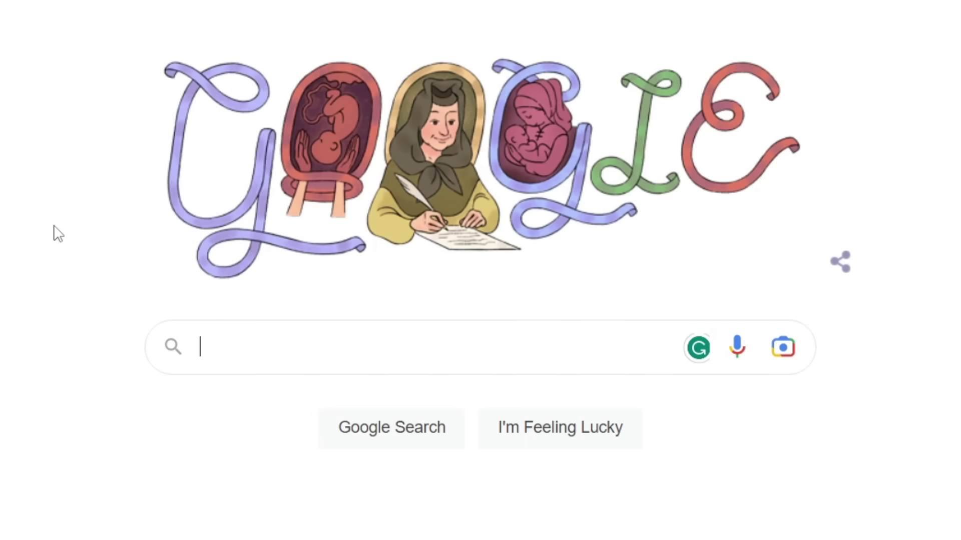
pyautogui.write('epic games status')
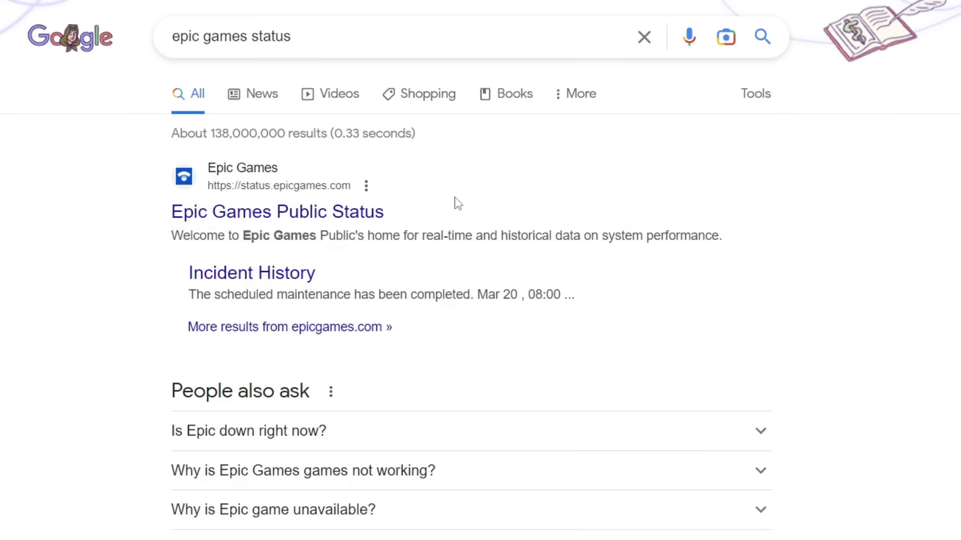
pyautogui.click(239, 214)
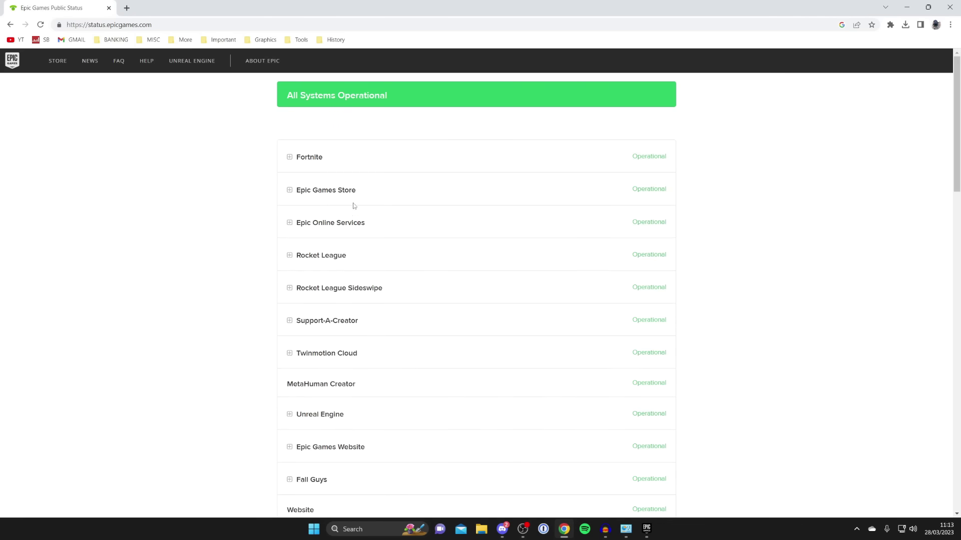
pyautogui.scroll(-6, 408, 184)
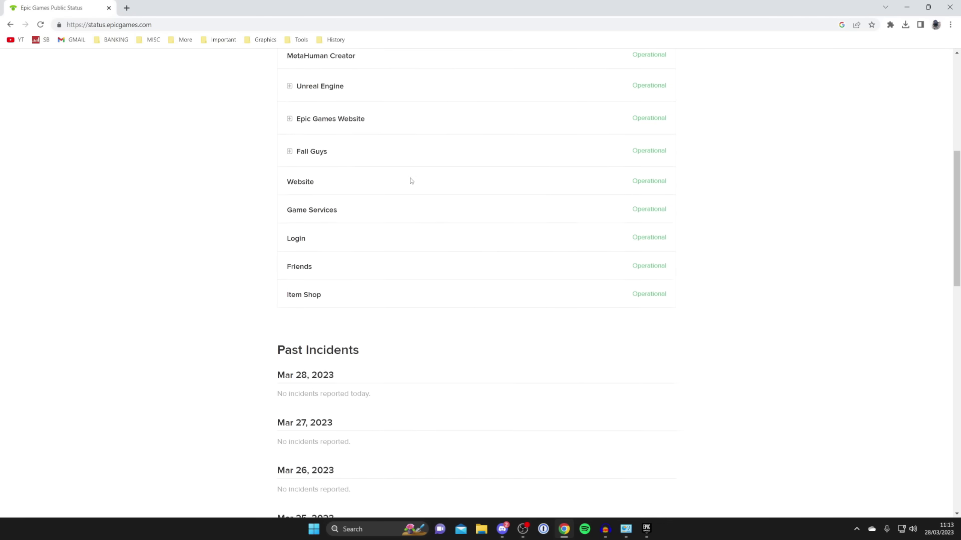
pyautogui.scroll(7, 410, 181)
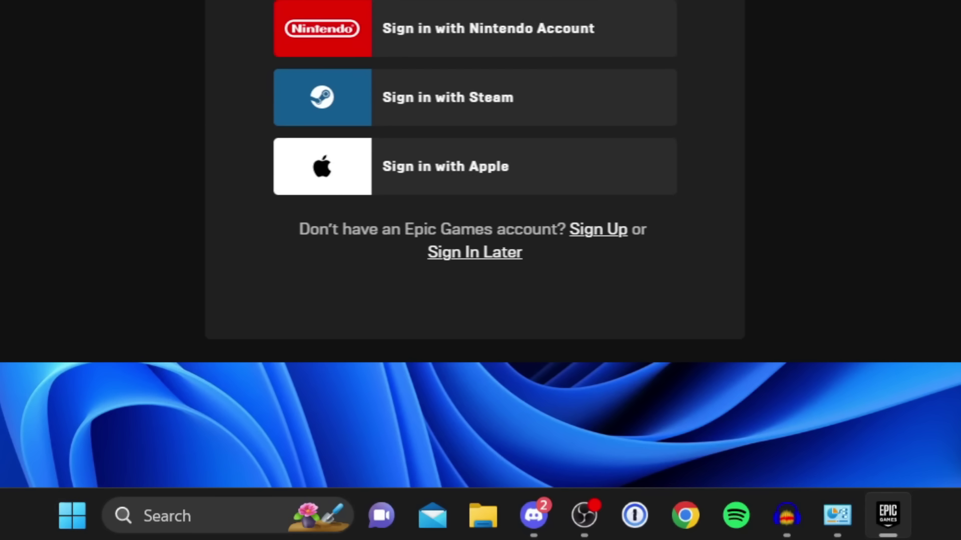
# - Search Windows for "remove programs" to open the installed apps settings, and close the Epic Games Launcher sign-in window
pyautogui.click(180, 497)
pyautogui.write('remove programs')
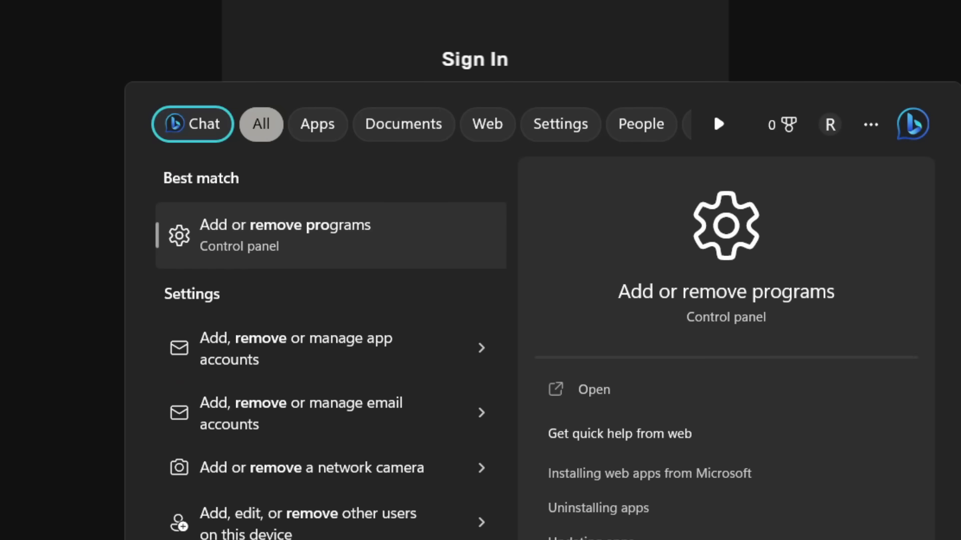
pyautogui.press('Return')
pyautogui.click(844, 70)
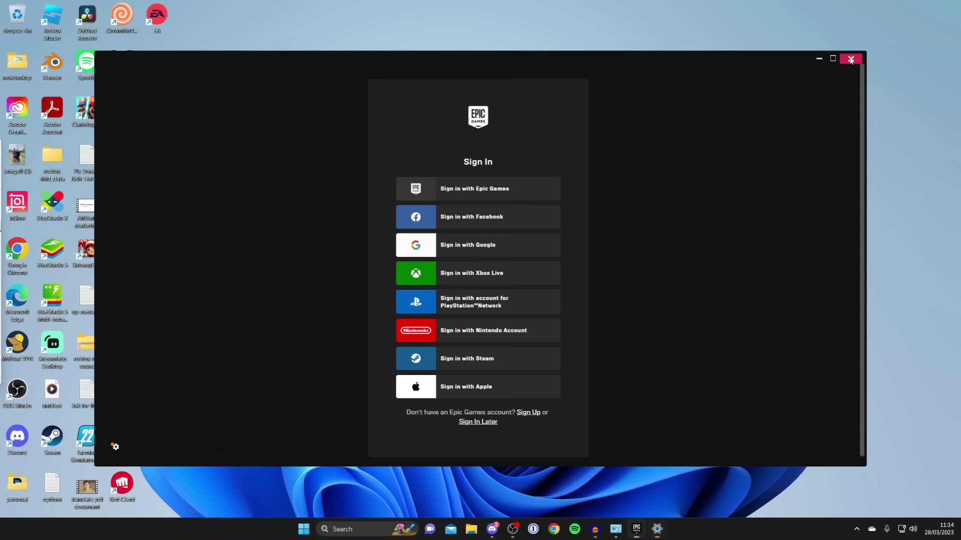
pyautogui.click(850, 59)
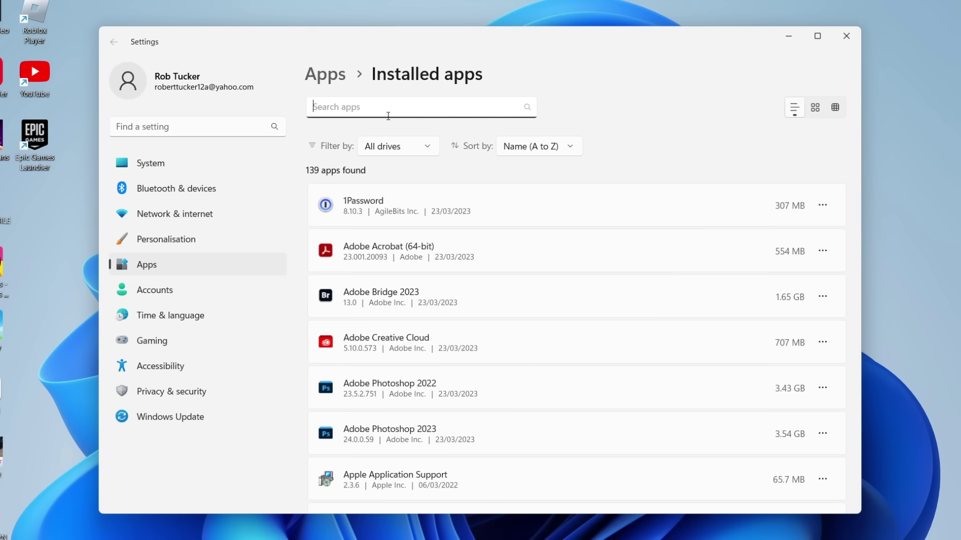
# - Filter the installed apps by "epic gam" and view the options for Epic Games Launcher, leaving Settings without uninstalling it
pyautogui.write('epic gam')
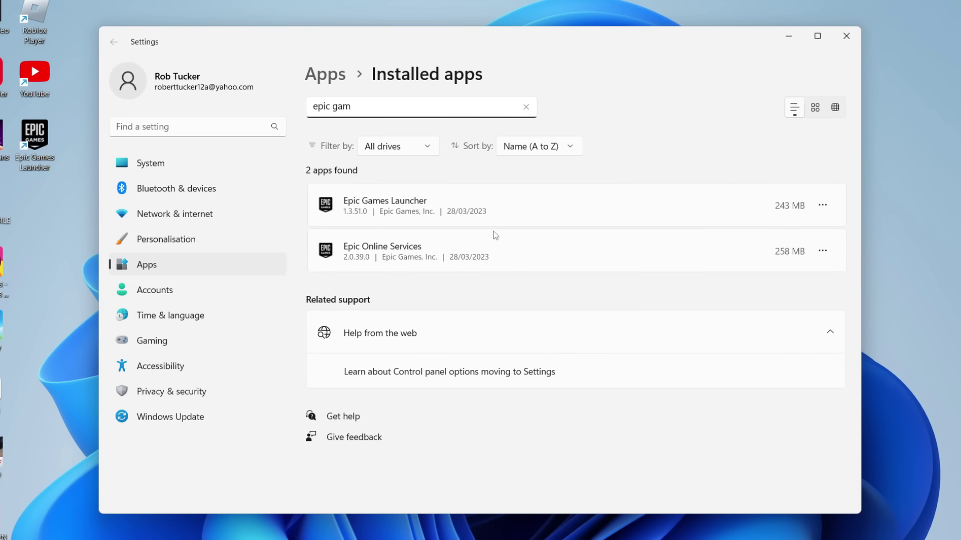
pyautogui.click(823, 206)
pyautogui.click(733, 213)
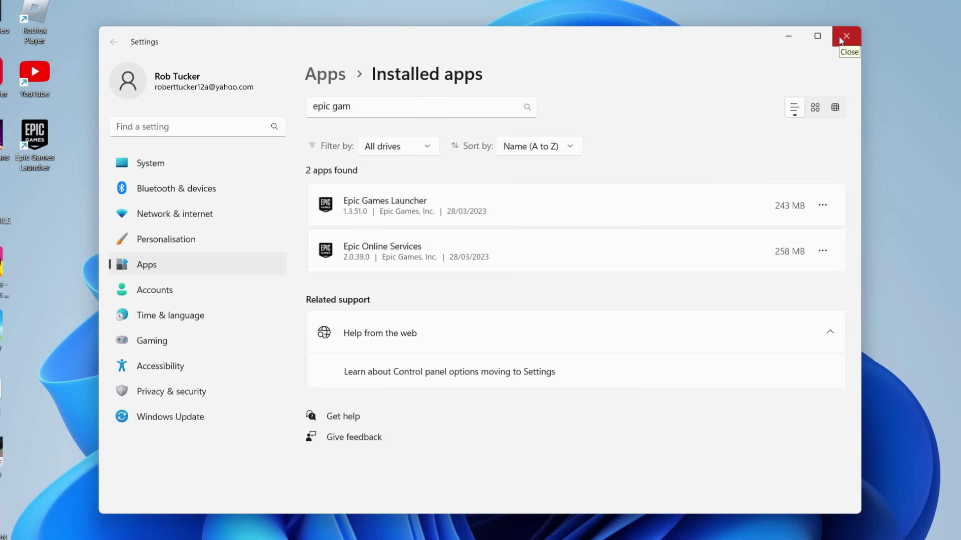
pyautogui.click(840, 41)
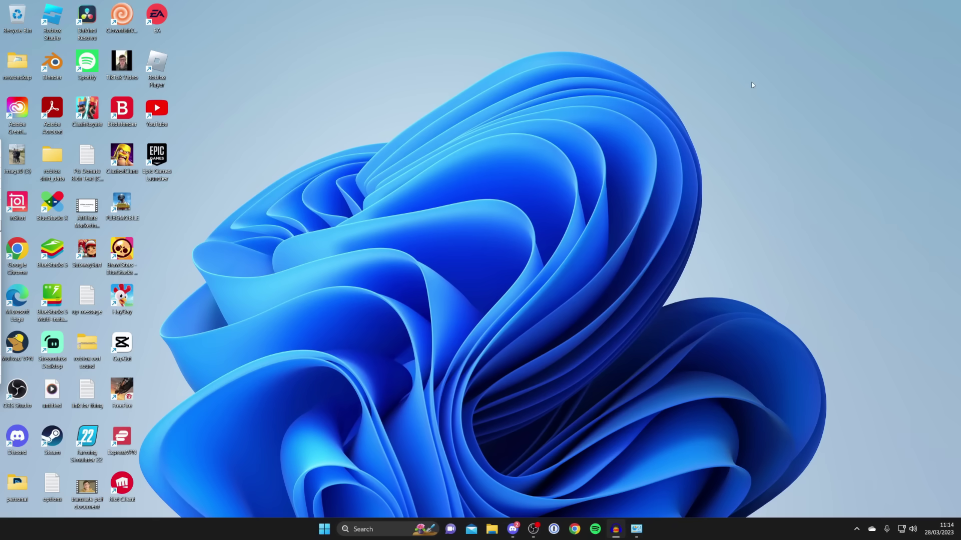